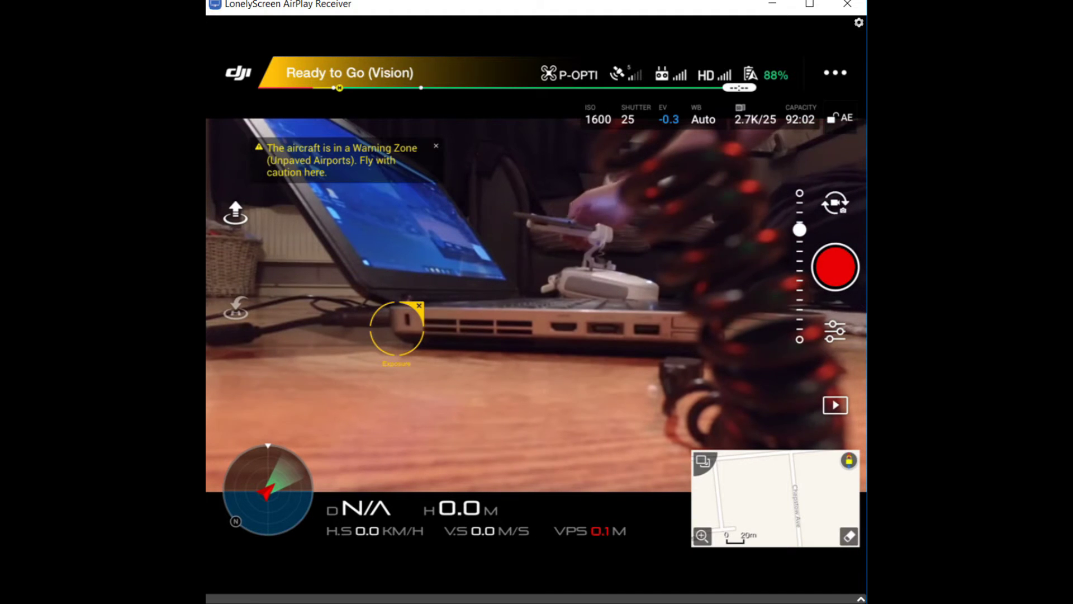
Open DJI GO 4's General Settings from the ••• button over the camera view.
left_click(837, 84)
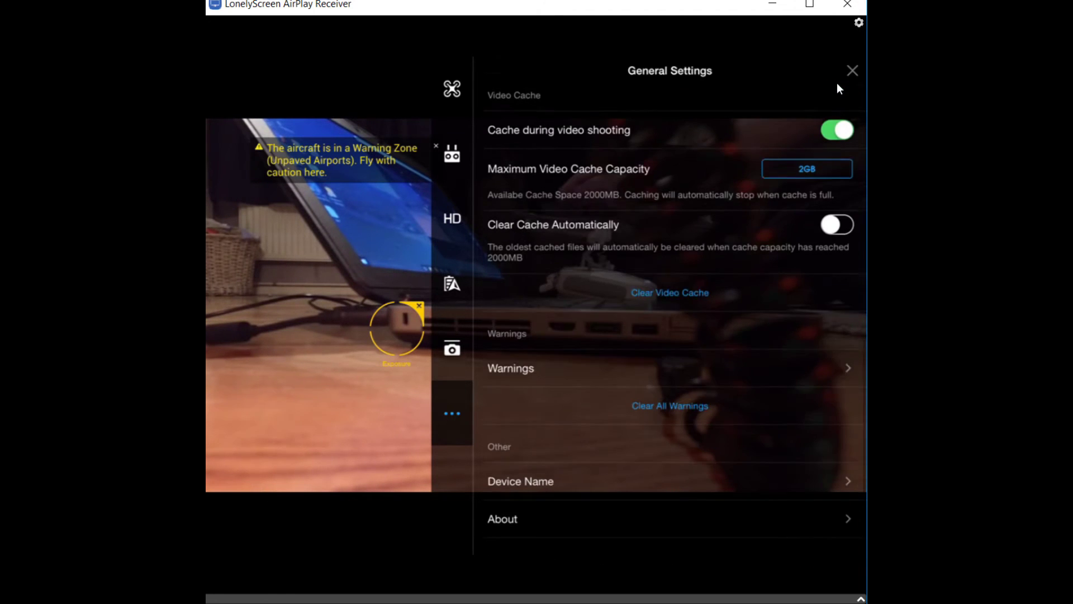
Switch to Main Controller Settings via the aircraft icon in the settings sidebar.
left_click(453, 91)
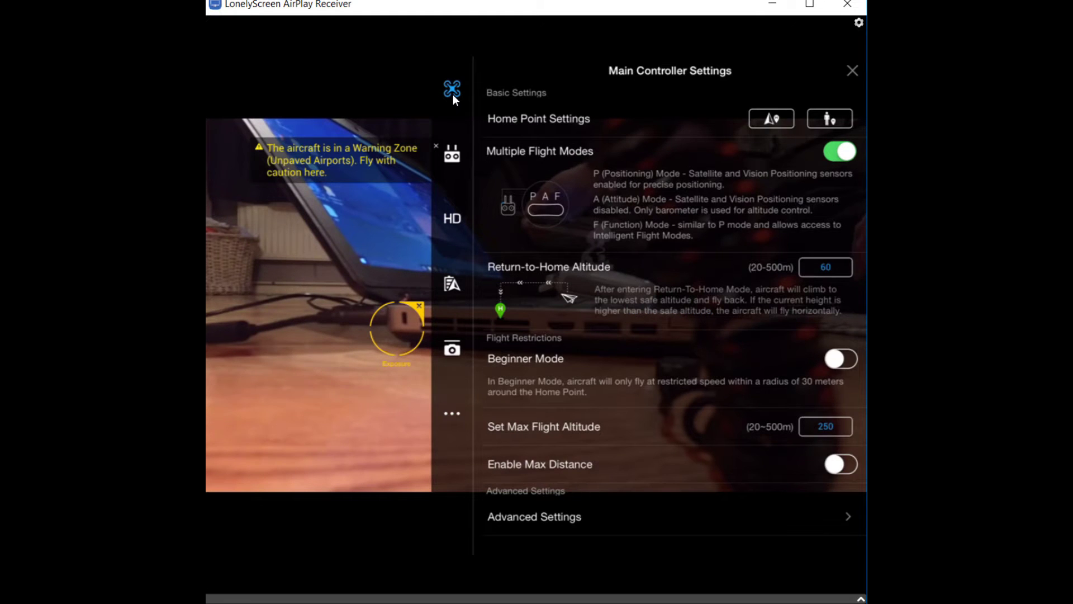
Open Advanced Settings, then the DJI FLY LOG (D:) drive listing FLY .DAT logs.
left_click(590, 498)
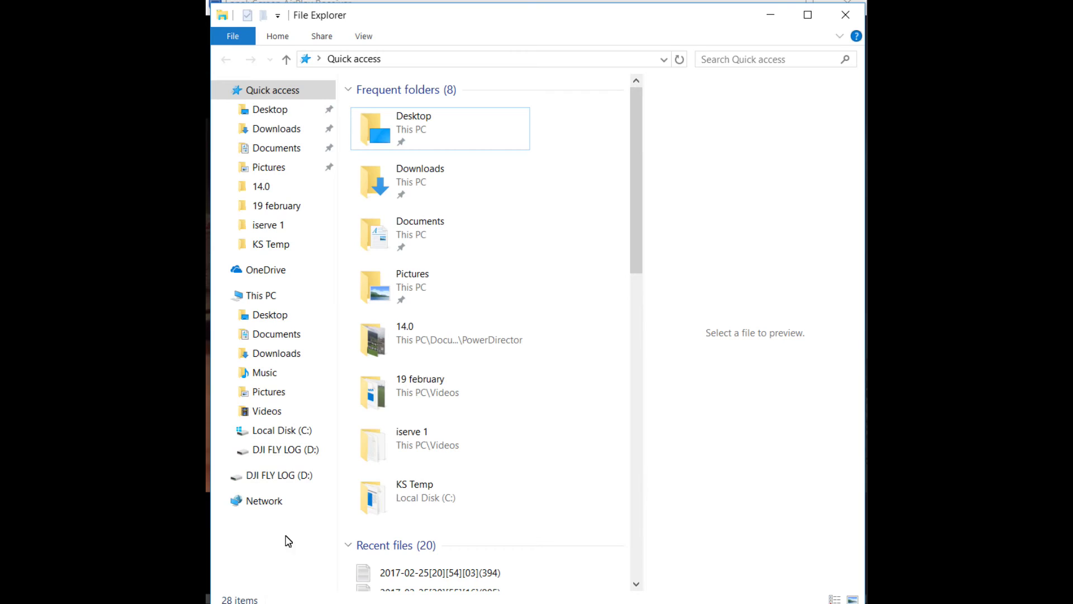
left_click(285, 450)
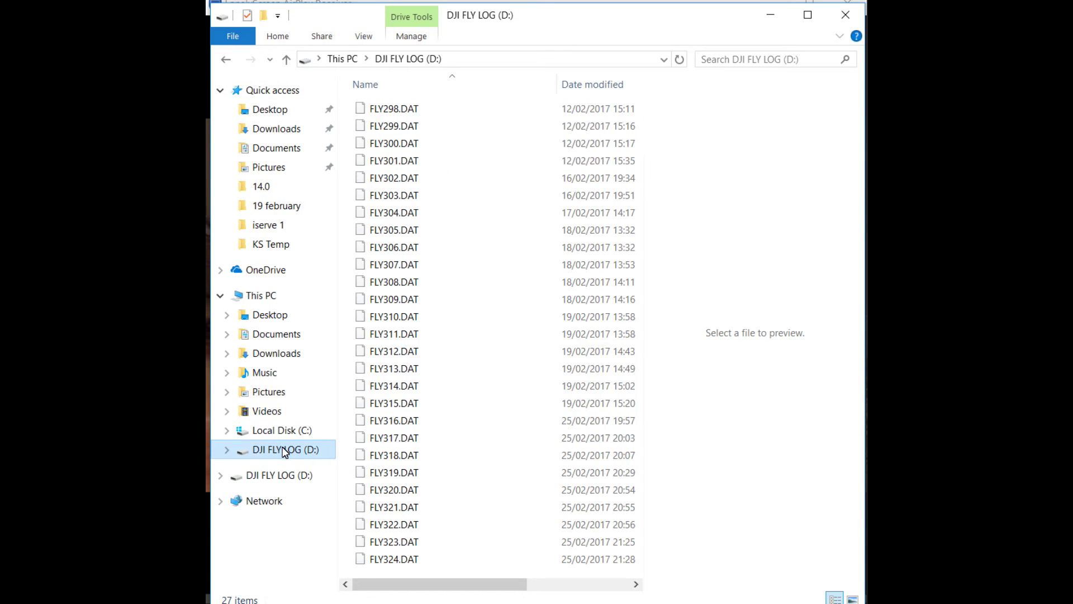